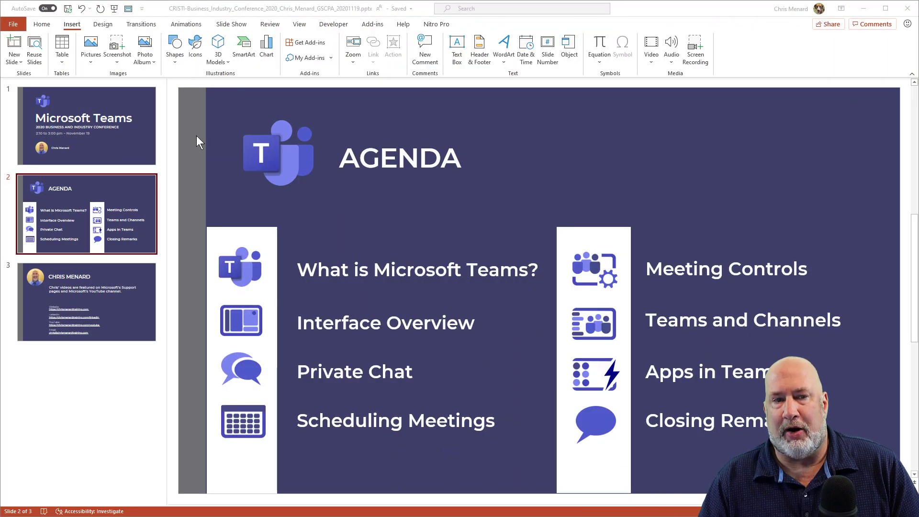
Select the Agenda slide (slide 2) as the place for the new slide
left_click(118, 193)
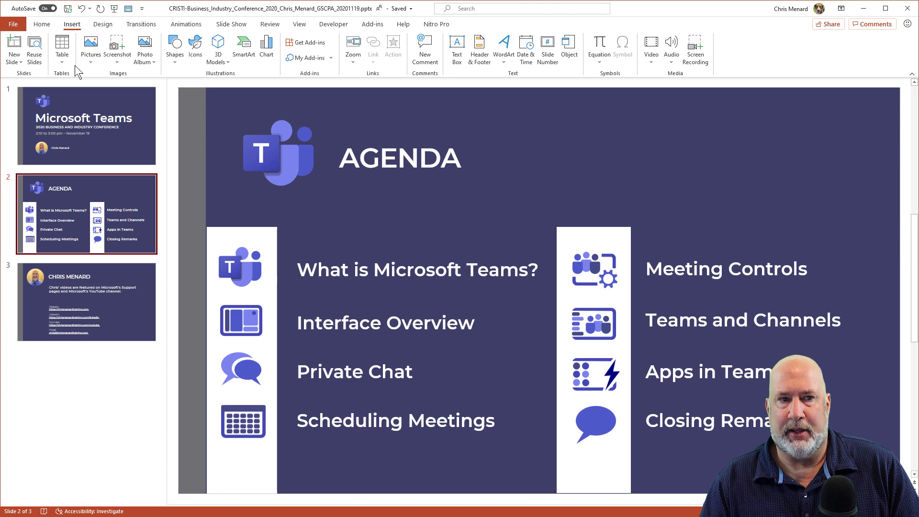
Add a new Title Only slide after the Agenda slide
left_click(42, 24)
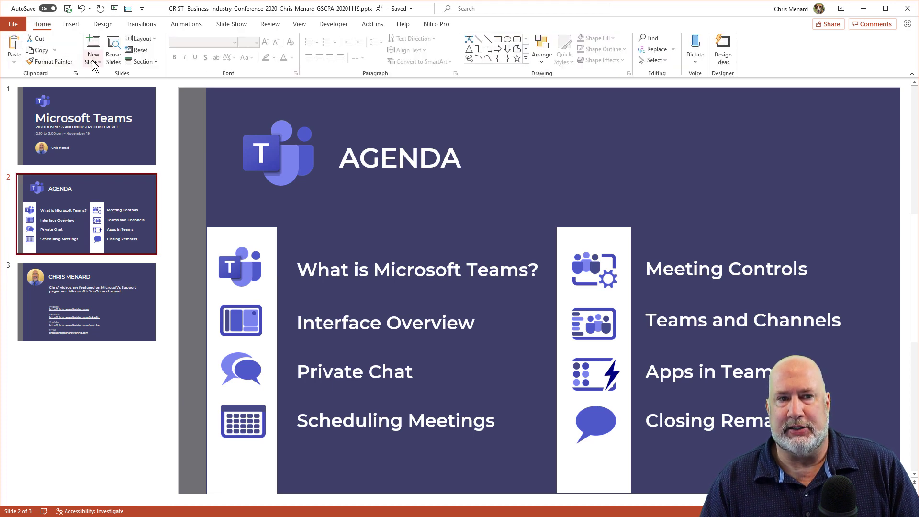
left_click(93, 56)
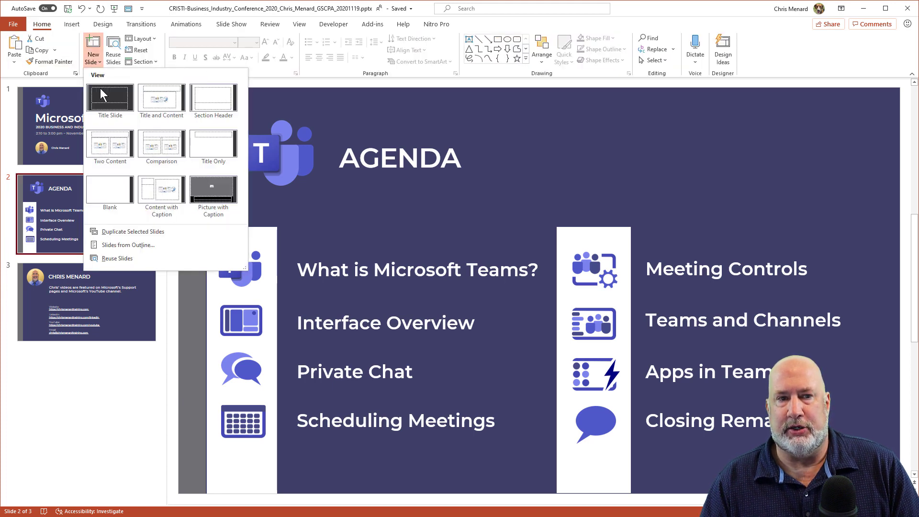
left_click(213, 137)
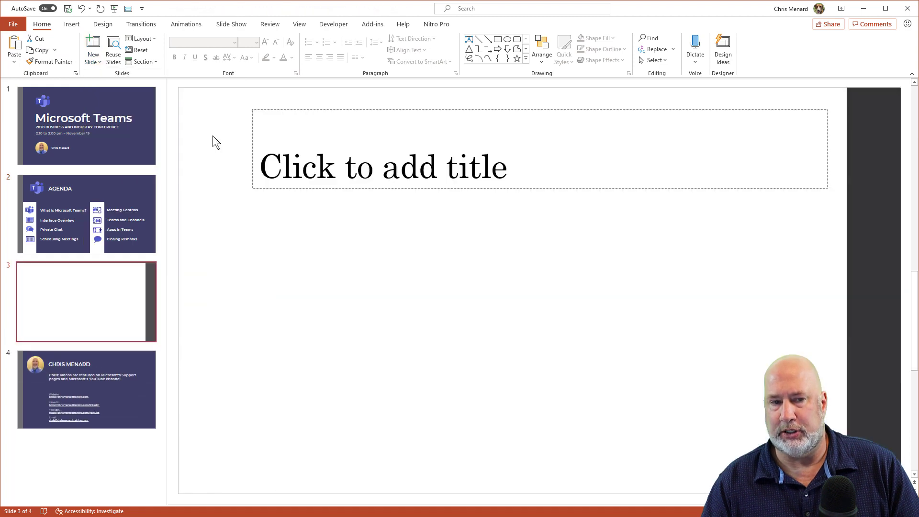
Open the Stock Images library from Insert > Pictures
left_click(73, 25)
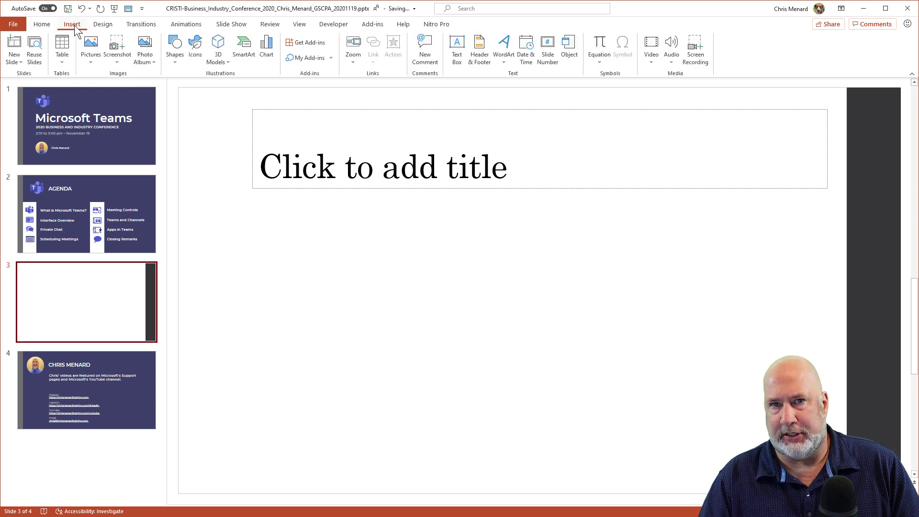
left_click(91, 57)
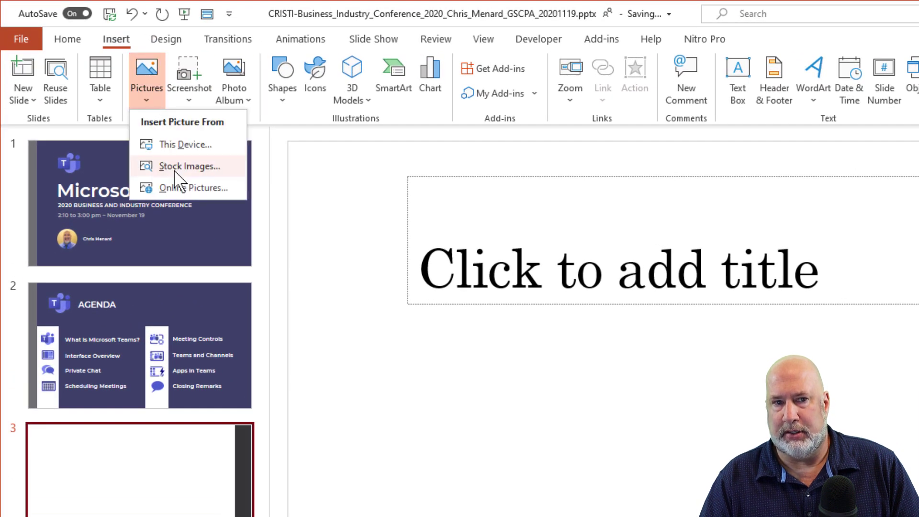
left_click(176, 172)
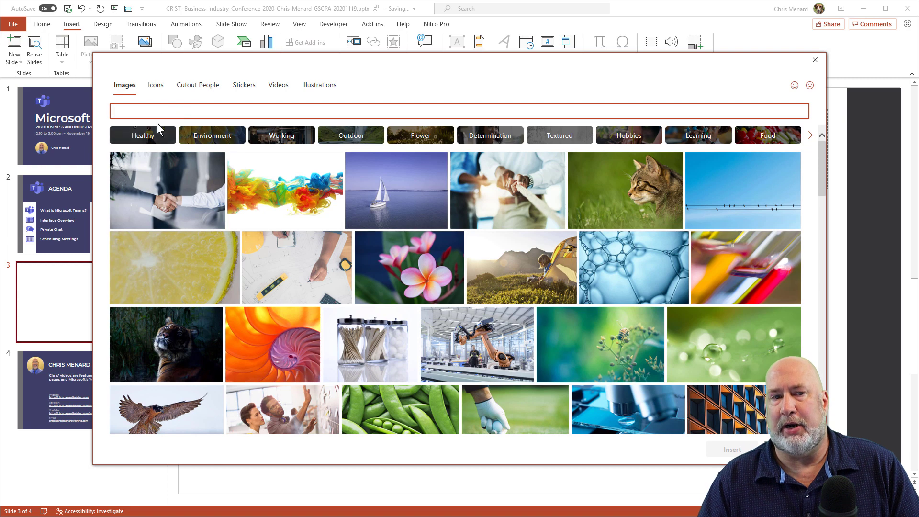
Browse the stock Icons, Cutout People and Stickers, ending on the Videos collection
left_click(154, 89)
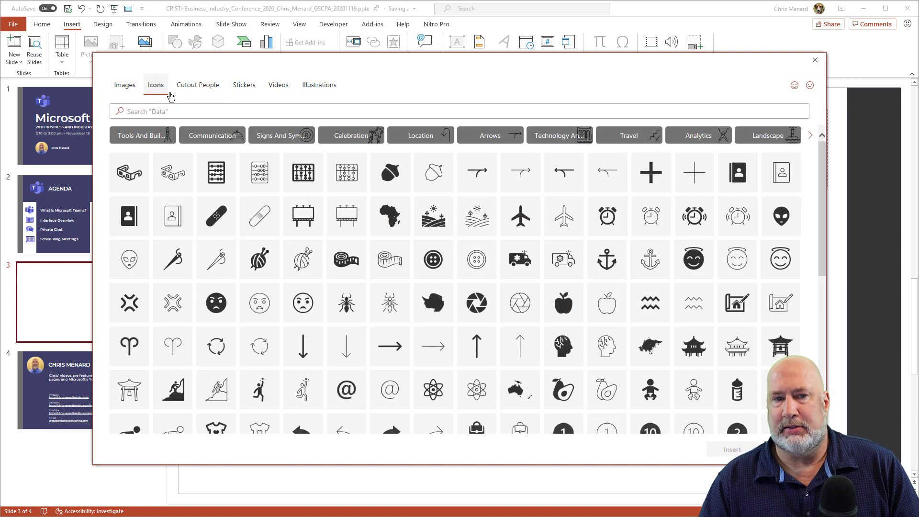
left_click(205, 90)
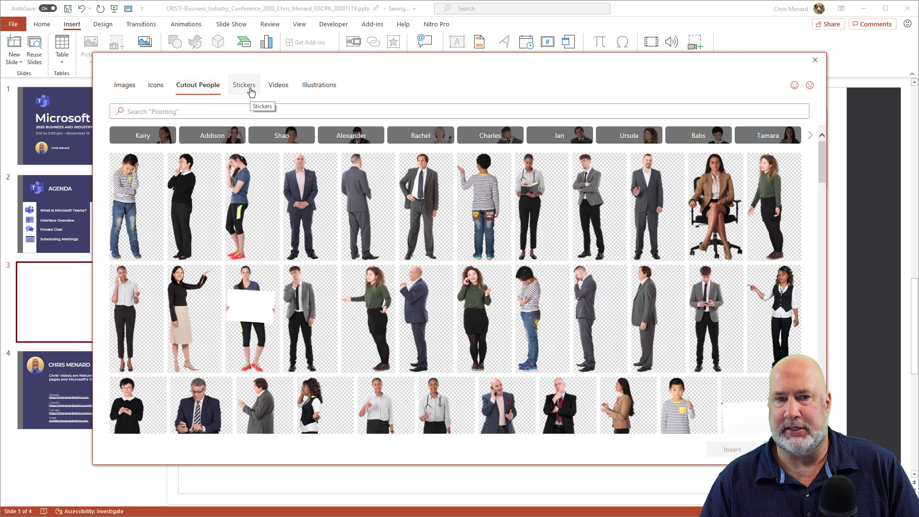
left_click(251, 93)
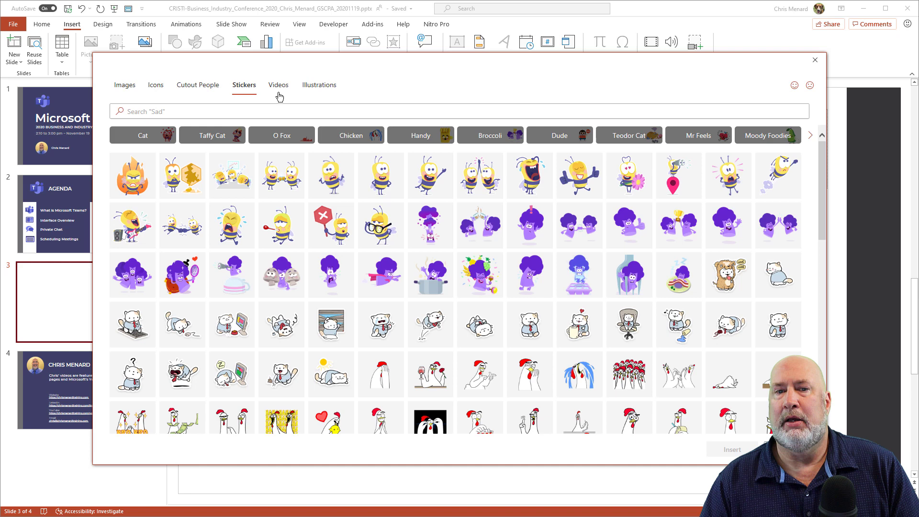
left_click(283, 88)
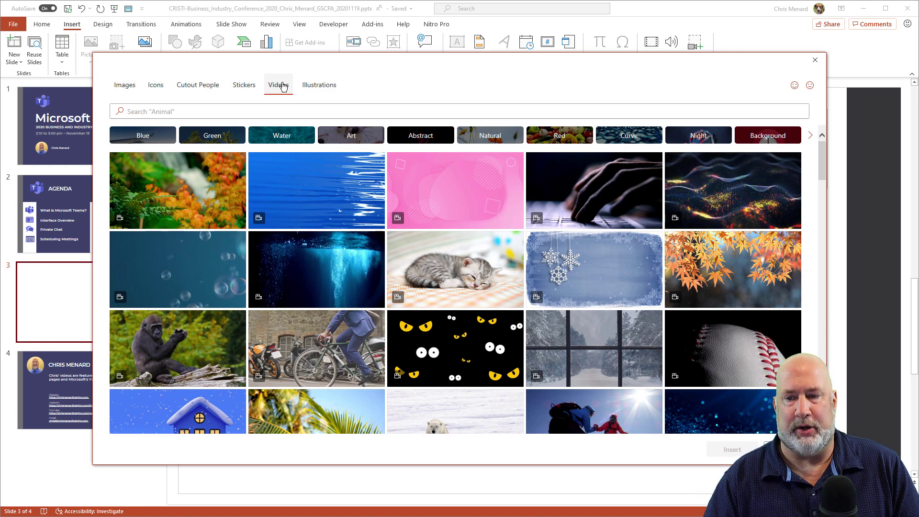
Insert the snowy window stock video onto slide 3
mouse_move(716, 356)
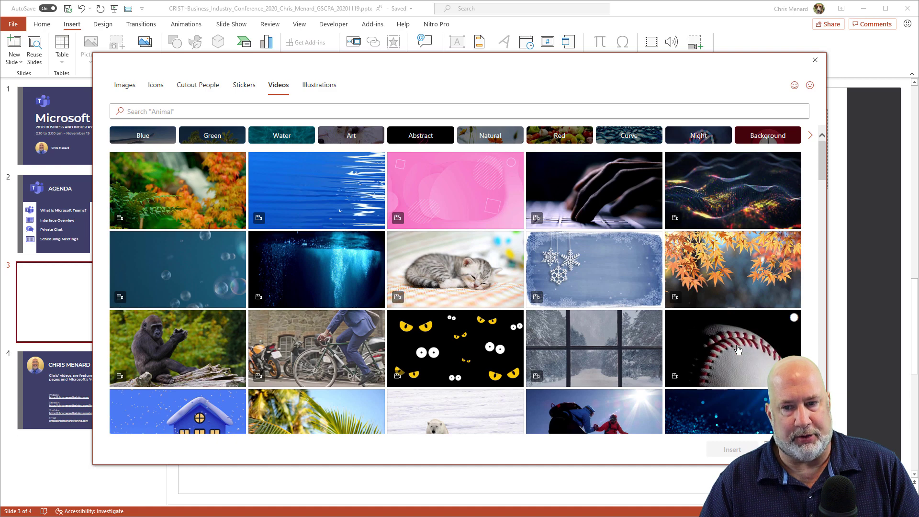
left_click(595, 362)
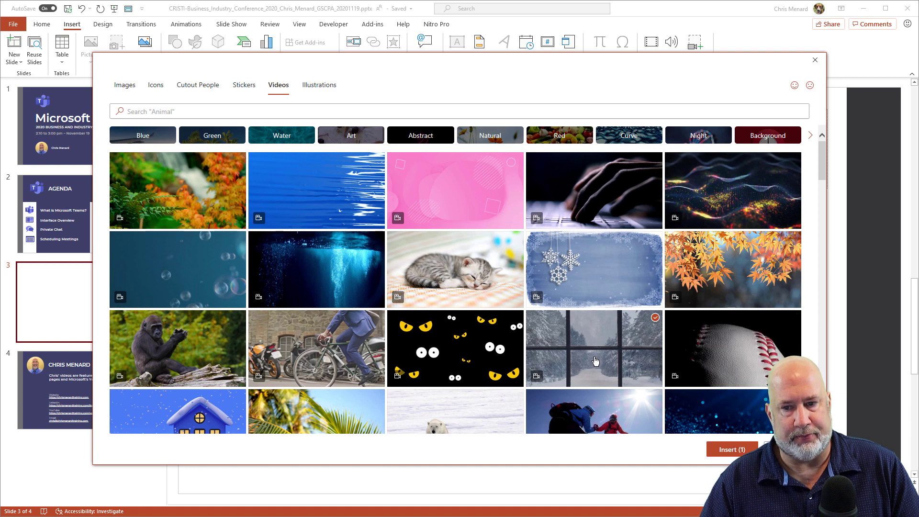
left_click(730, 451)
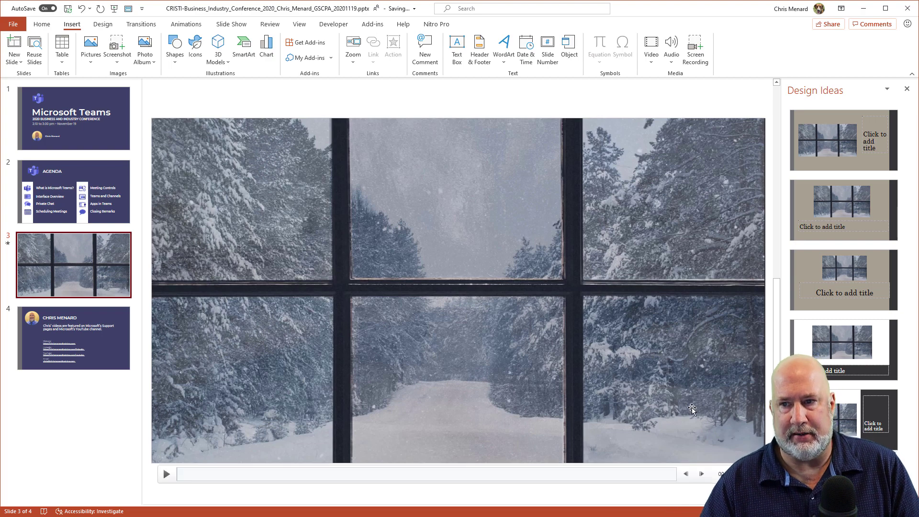
Apply the Design Idea with the video above a dark title band, then preview the snowy video
left_click(869, 157)
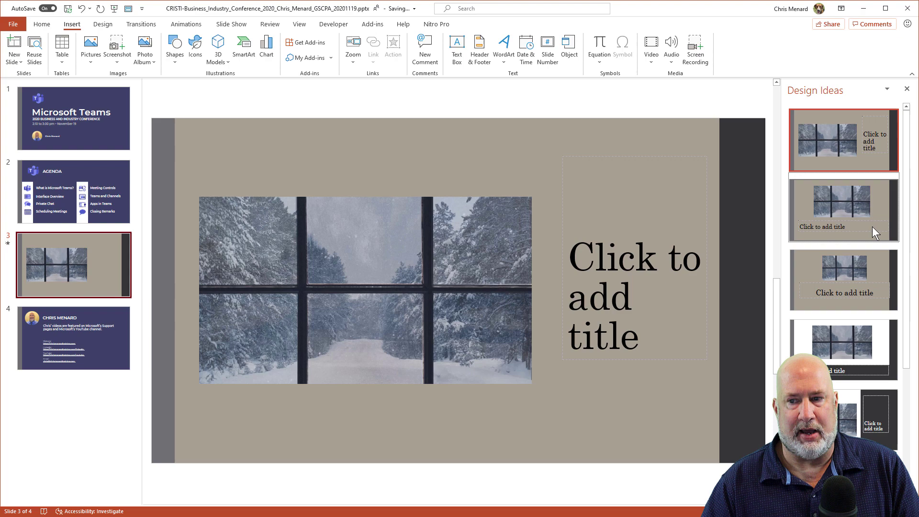
left_click(875, 409)
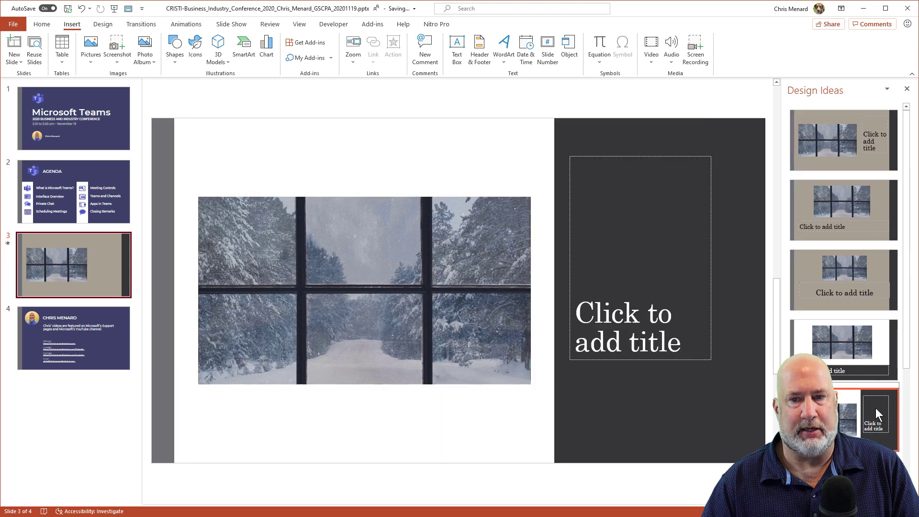
left_click(881, 344)
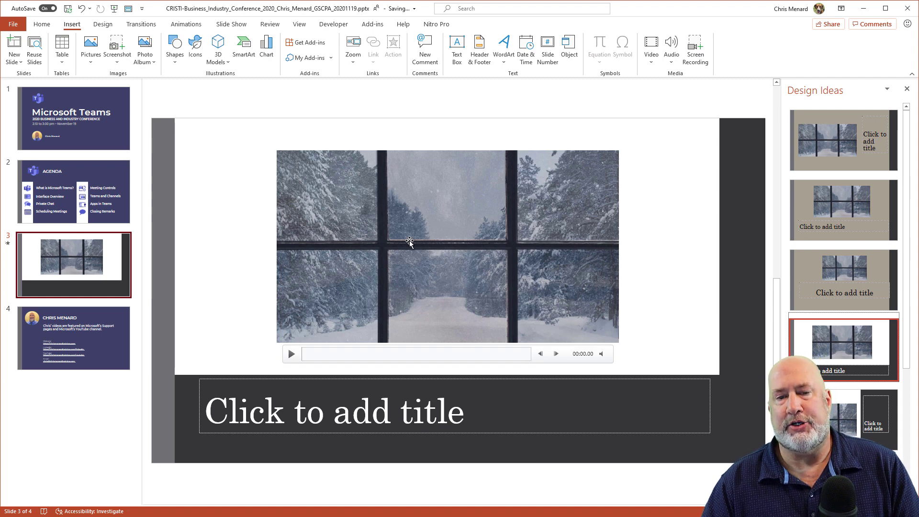
left_click(338, 232)
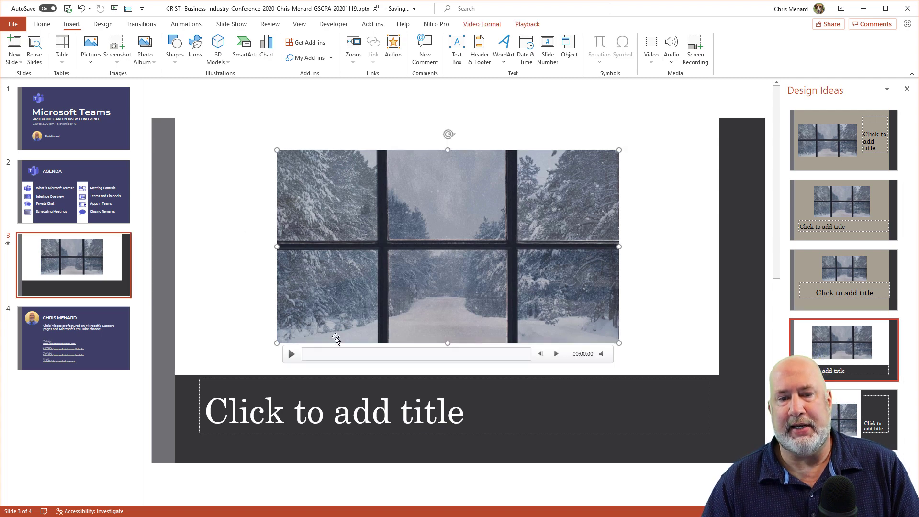
left_click(290, 355)
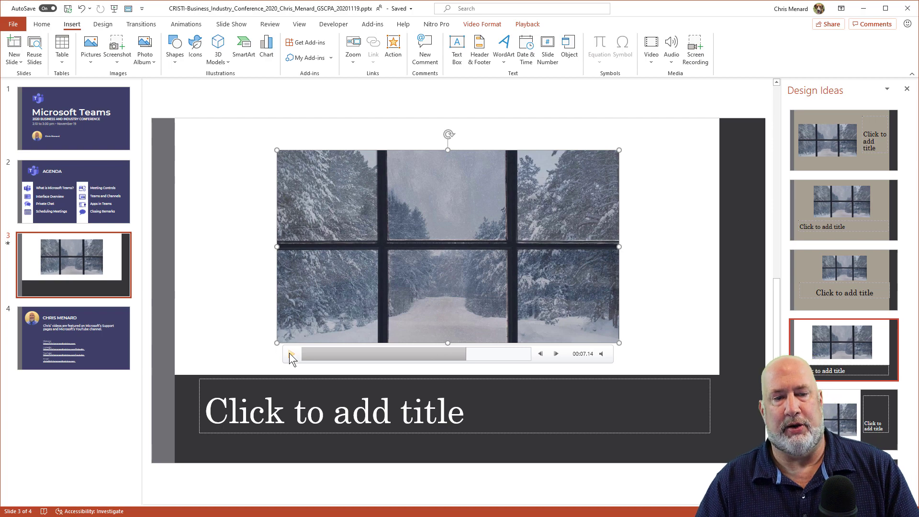
Add a new Title Only slide after the snowy window slide
left_click(42, 24)
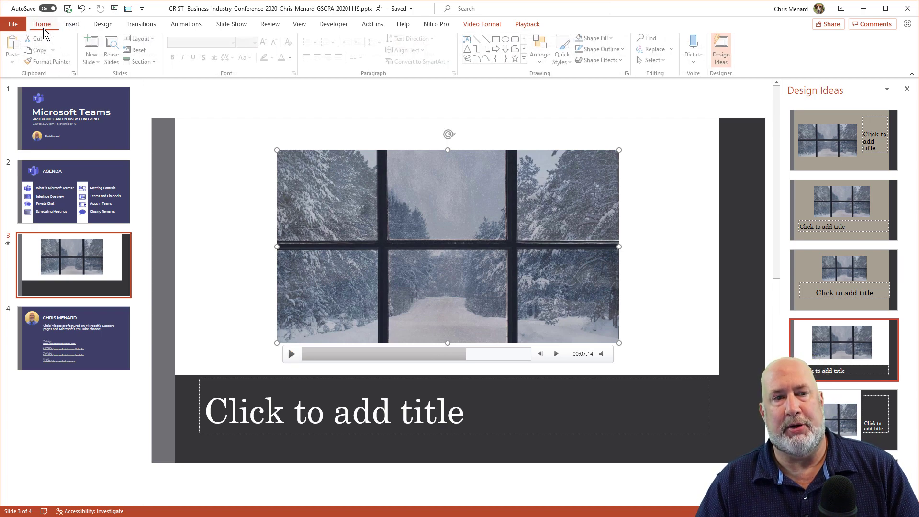
left_click(93, 62)
left_click(197, 140)
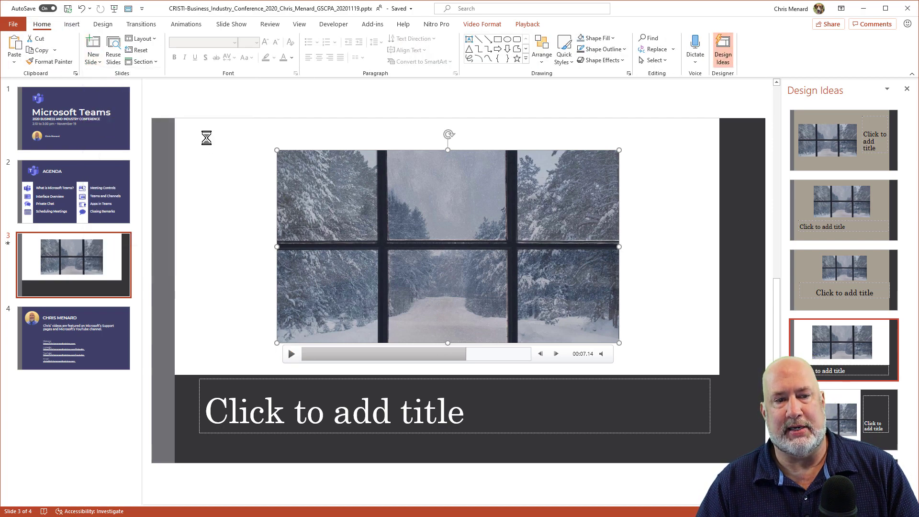
Open the Stock Videos library from the Insert tab's video options
left_click(72, 25)
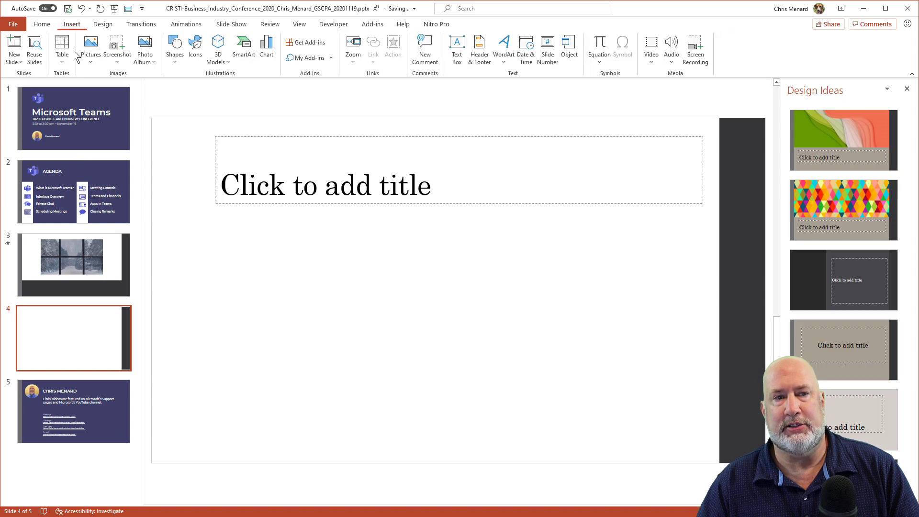
left_click(91, 63)
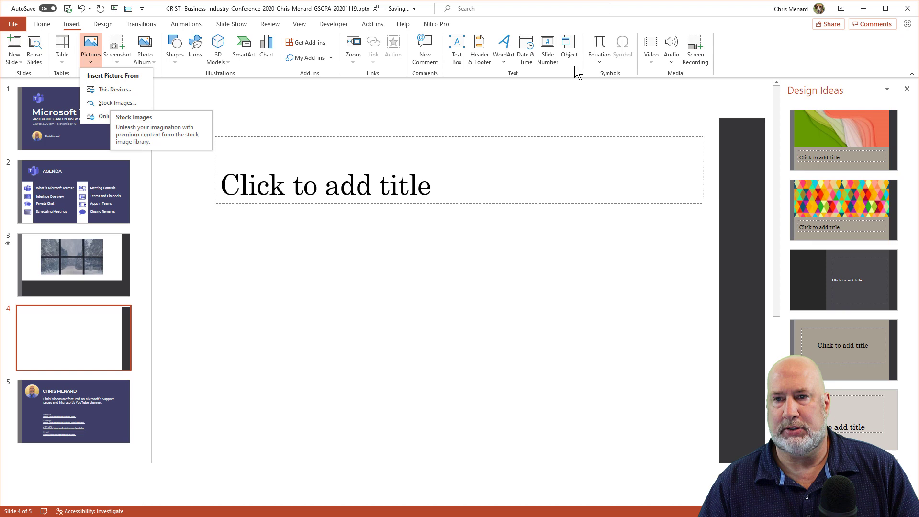
left_click(651, 62)
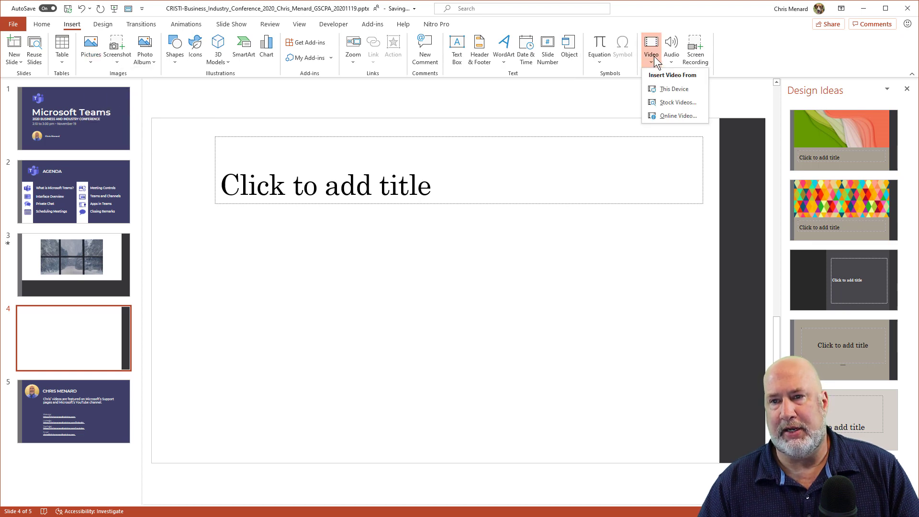
left_click(662, 103)
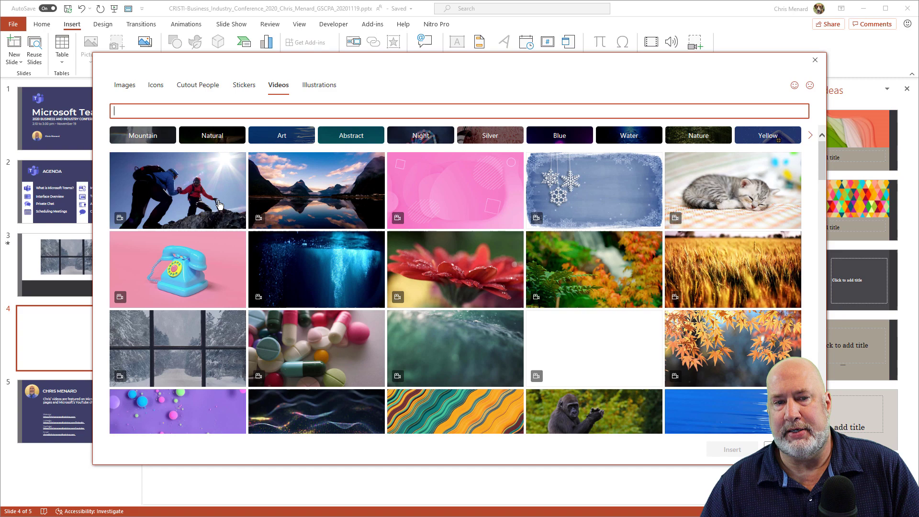
Select the climbers, beach, polar bear and koala stock videos and insert all four onto slide 4
left_click(218, 201)
scroll(450, 276, "down", 3)
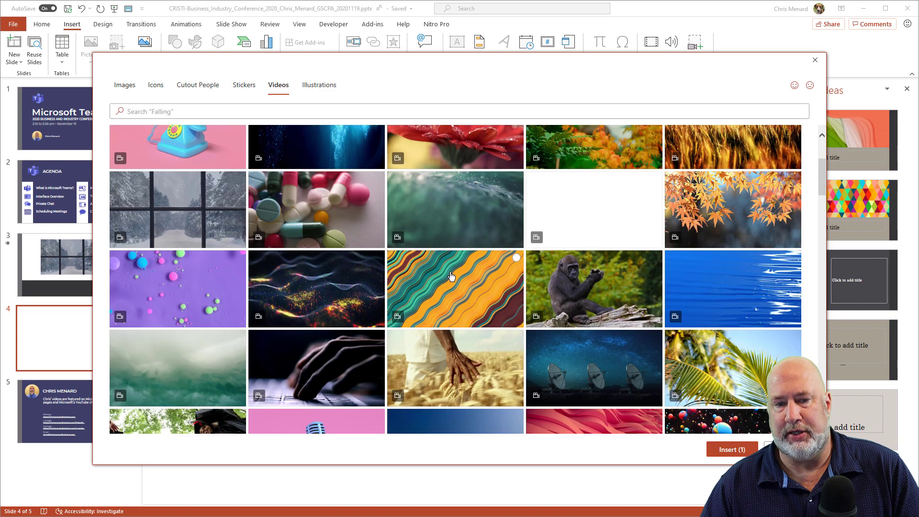
scroll(451, 275, "down", 3)
scroll(431, 282, "down", 3)
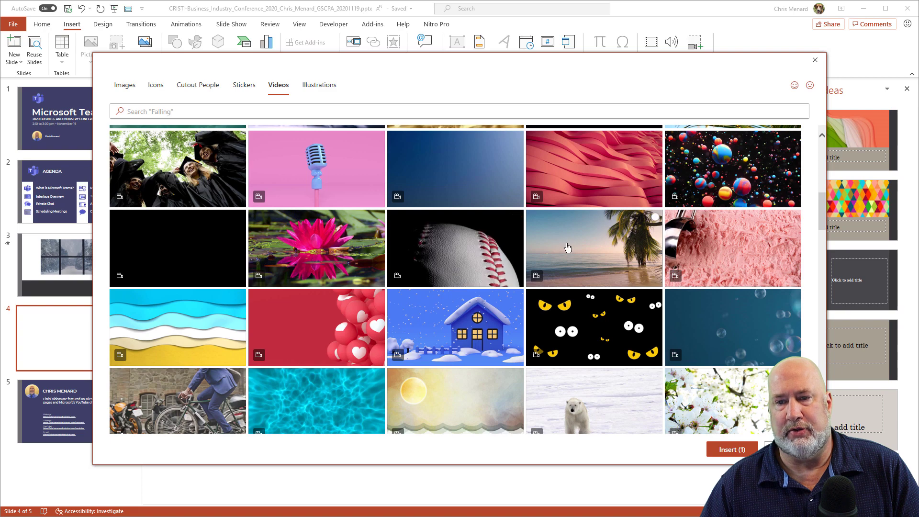
left_click(581, 253)
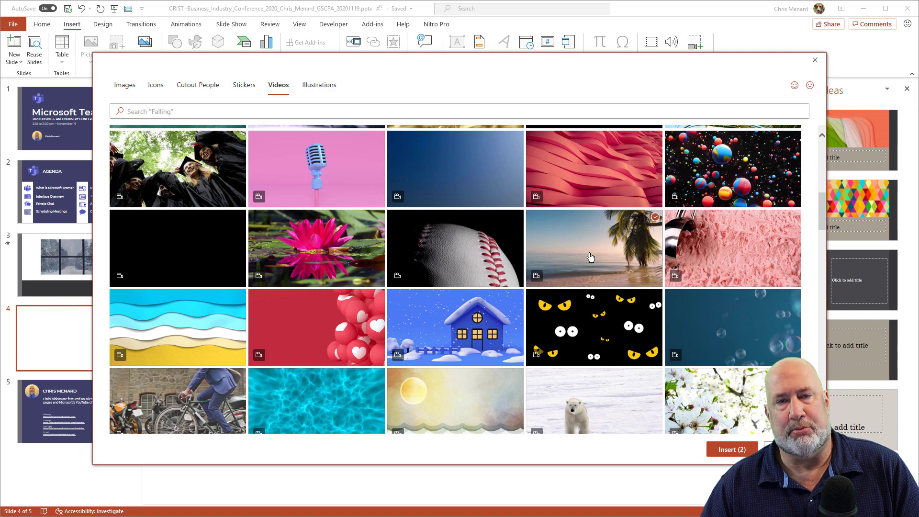
scroll(590, 268, "down", 3)
left_click(590, 271)
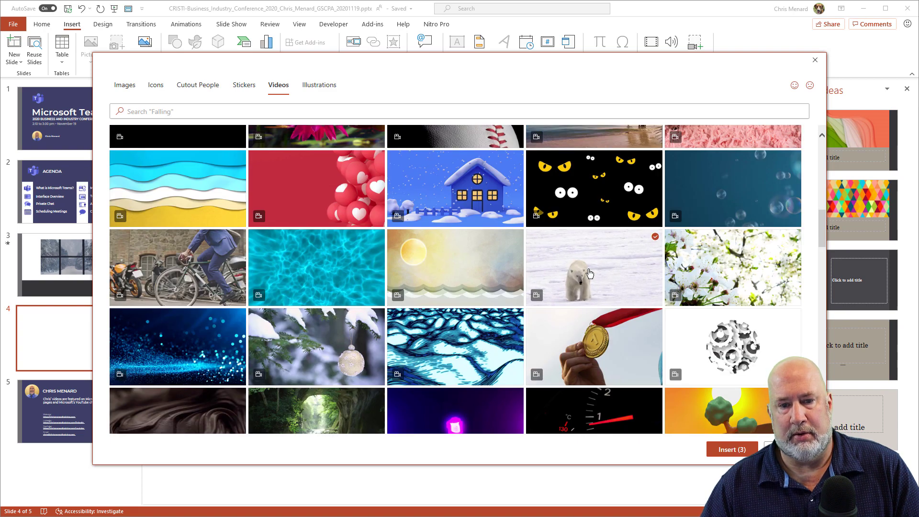
scroll(590, 273, "down", 5)
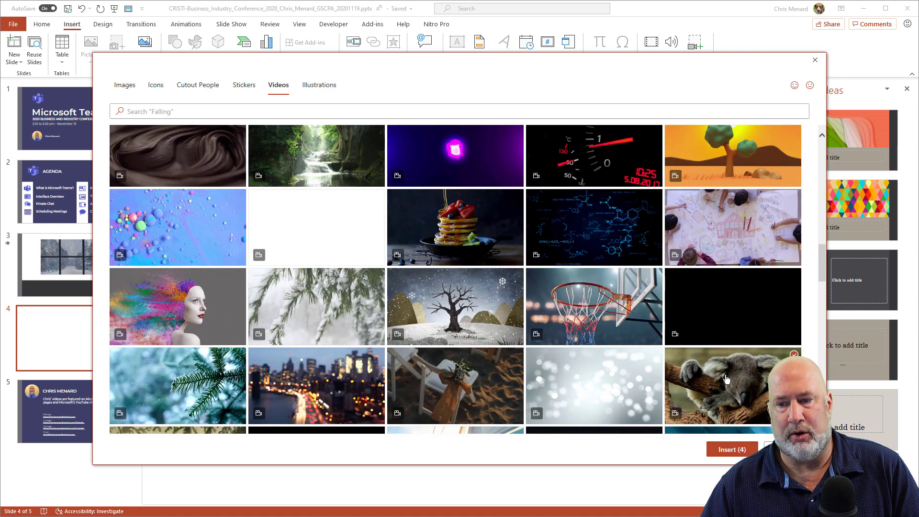
left_click(729, 452)
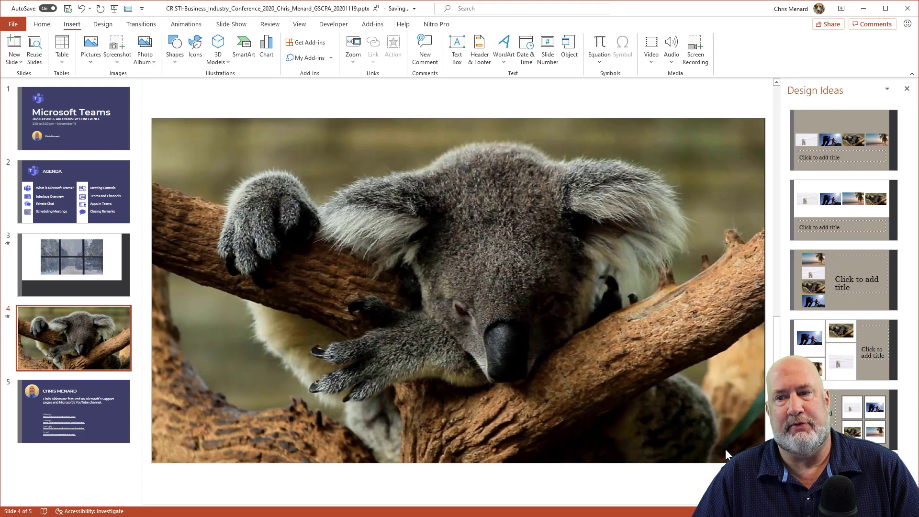
Apply the Design Ideas layout with the four videos in a single row above the title
mouse_move(745, 446)
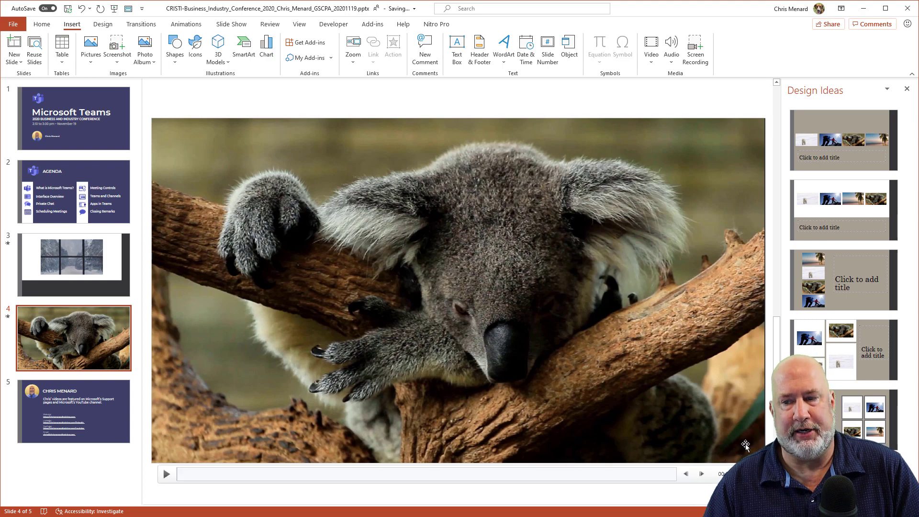
left_click(880, 349)
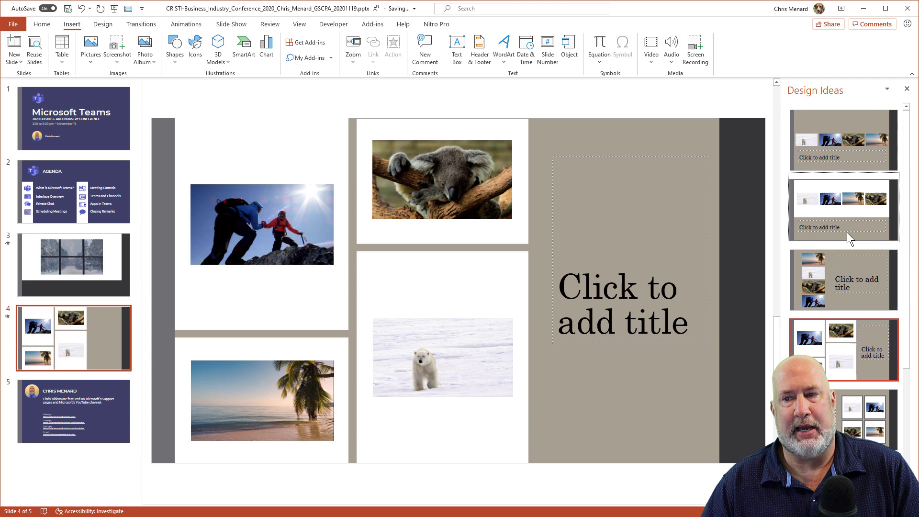
left_click(840, 149)
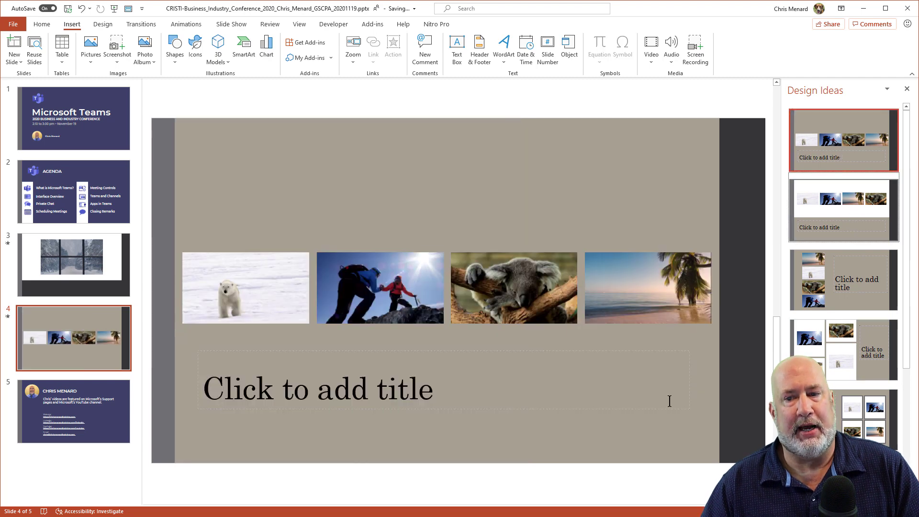
Preview the koala video, select the beach video, then deselect everything on the slide
left_click(502, 303)
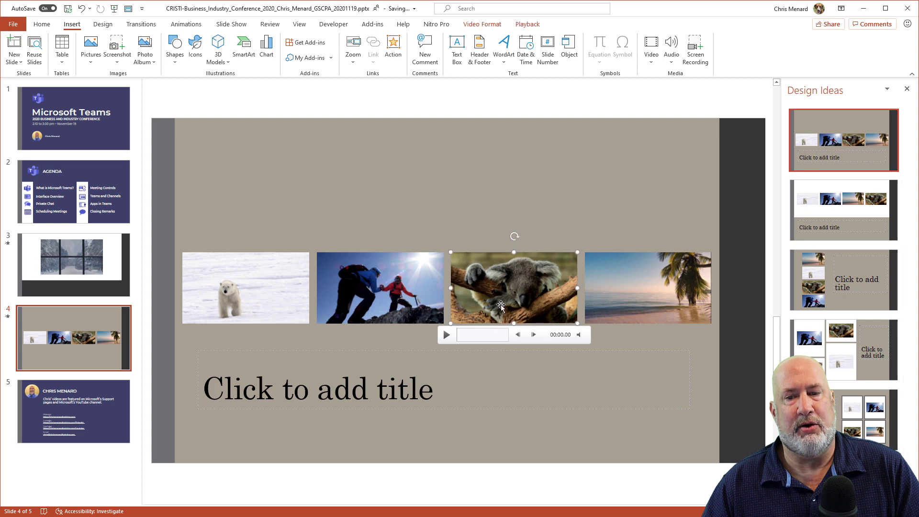
left_click(445, 336)
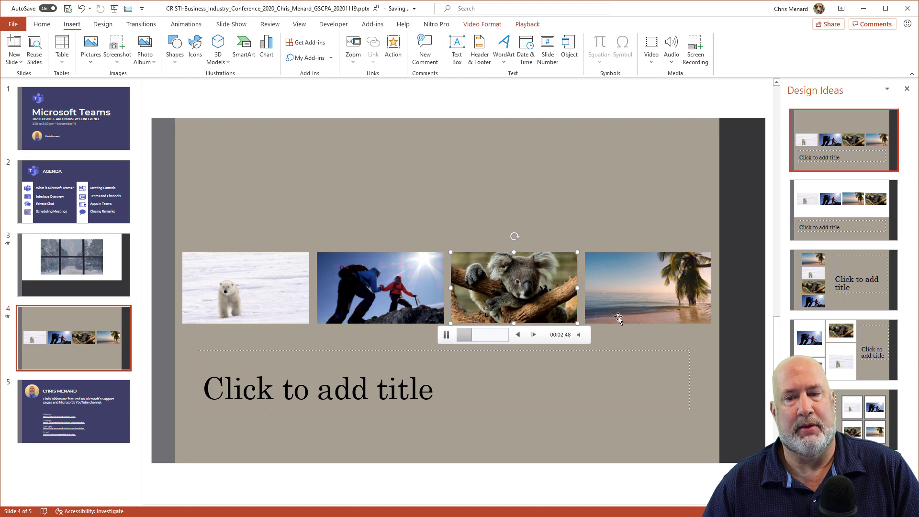
left_click(627, 297)
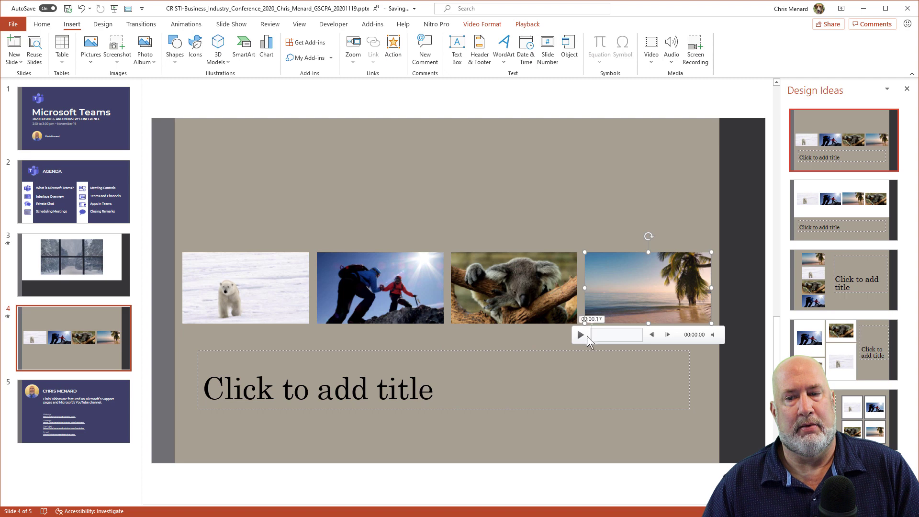
left_click(596, 182)
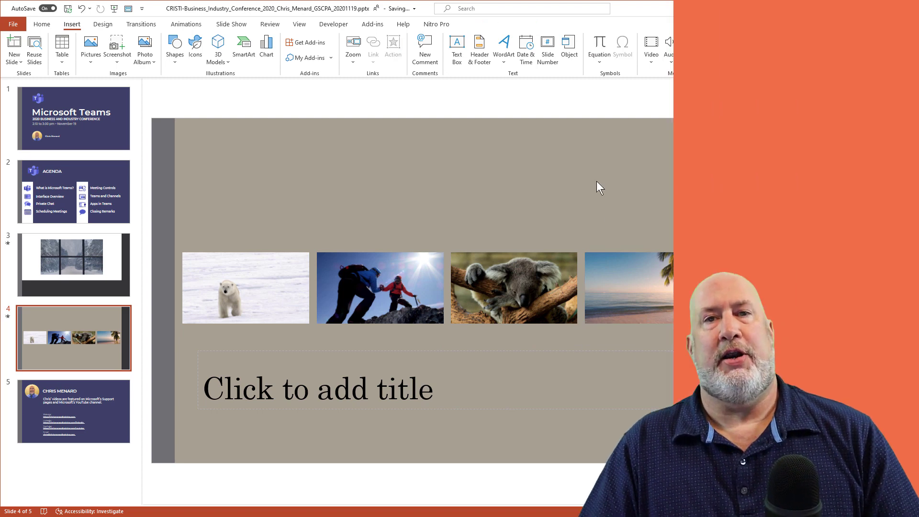